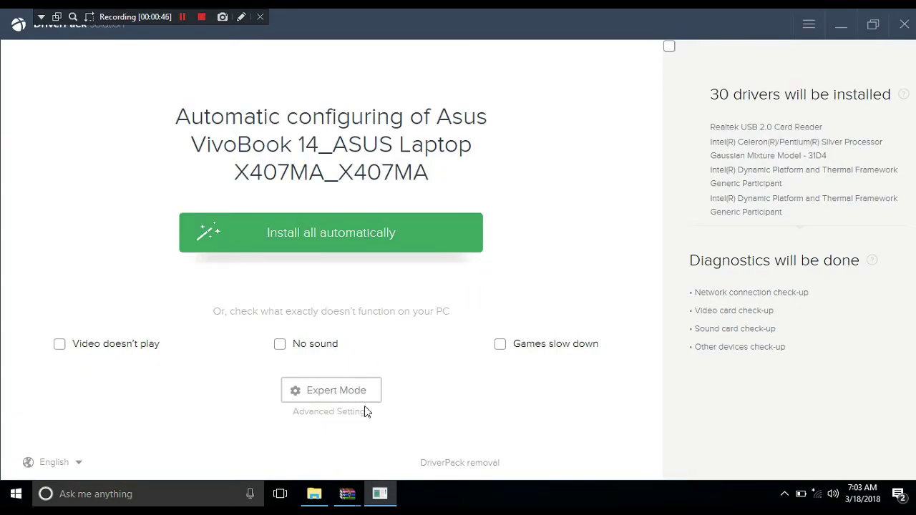
Switch to Expert Mode and select all drivers in the Driver updates group.
left_click(346, 395)
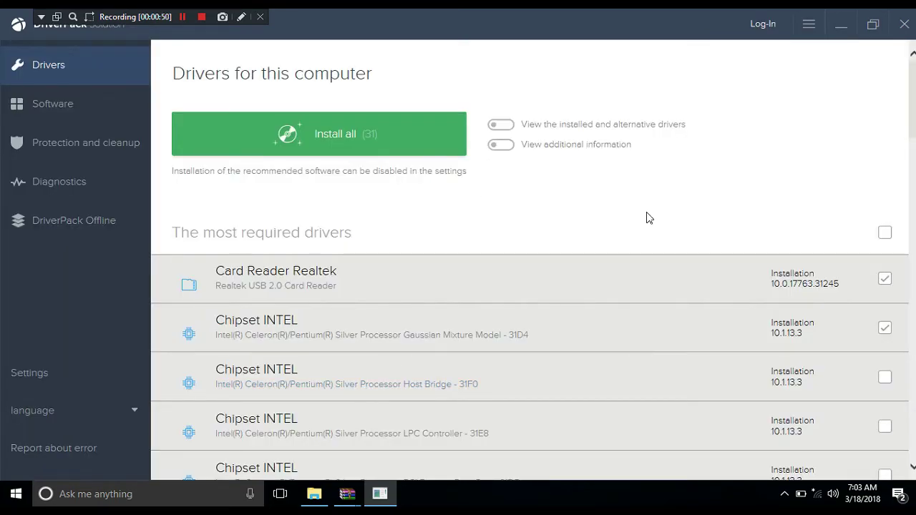
scroll(914, 119, "down", 5)
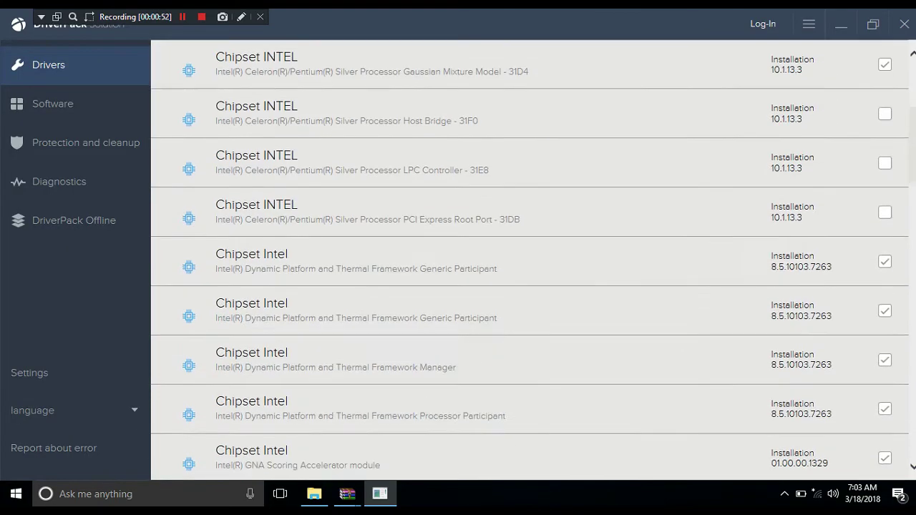
scroll(914, 119, "down", 3)
left_click_drag(912, 179, 915, 361)
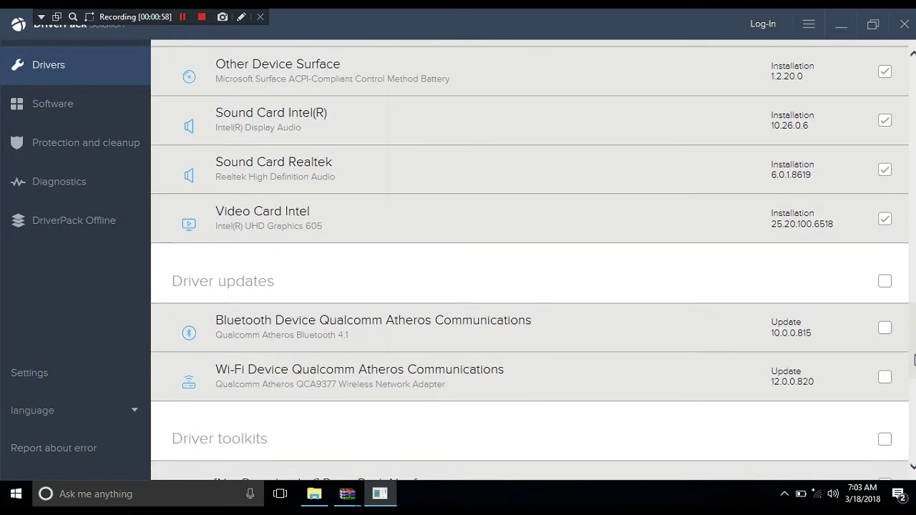
left_click(887, 287)
Select all drivers in the group of the most required drivers.
left_click_drag(914, 329, 914, 111)
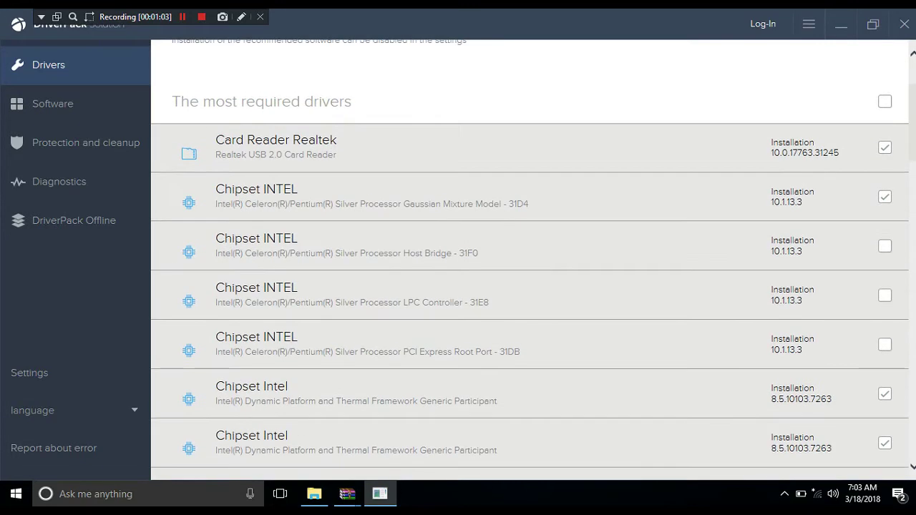
left_click(885, 102)
scroll(913, 152, "up", 2)
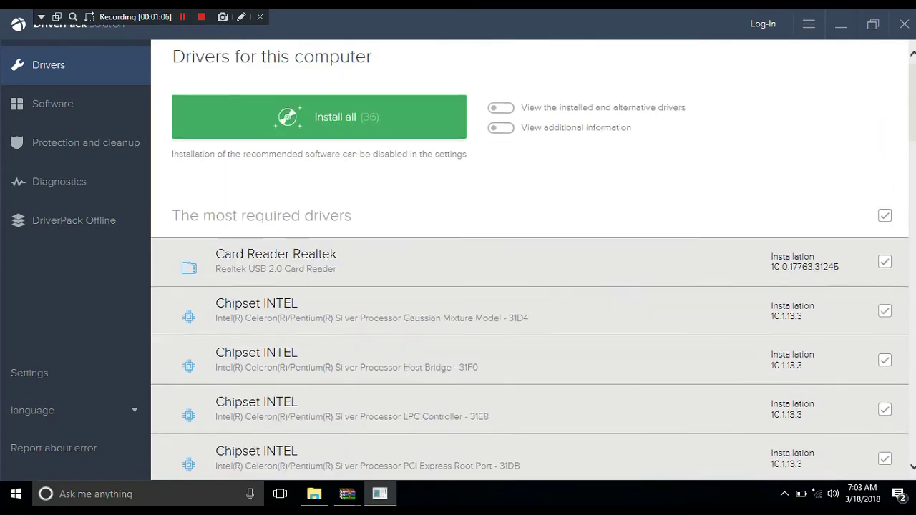
Deselect every item in the Driver toolkits group.
scroll(913, 153, "down", 5)
scroll(913, 152, "down", 10)
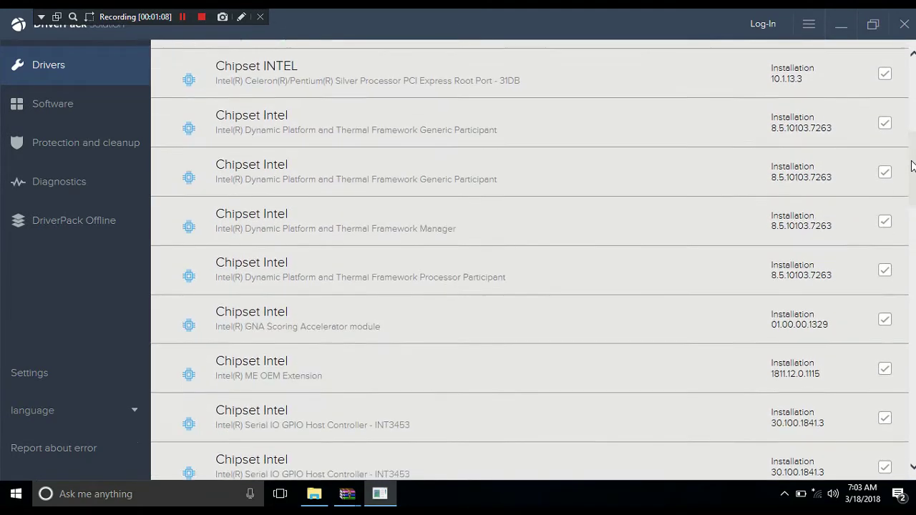
scroll(913, 153, "down", 5)
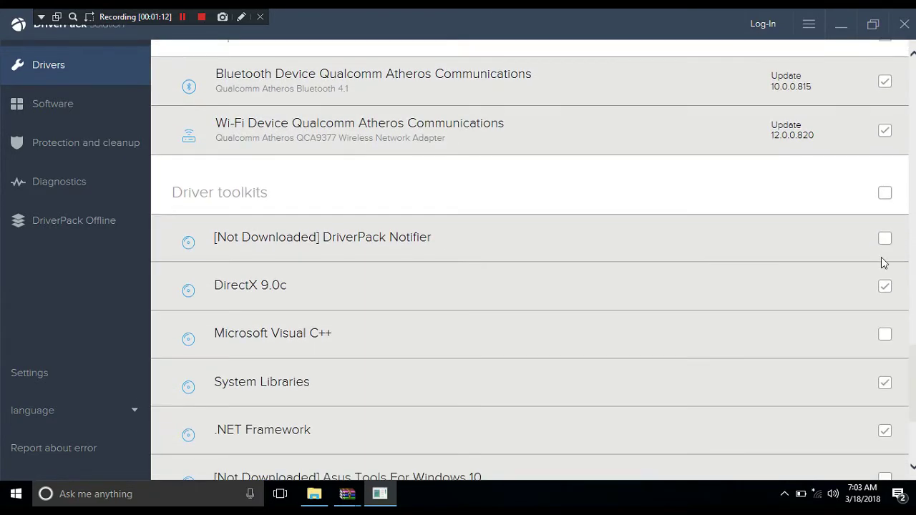
left_click(885, 193)
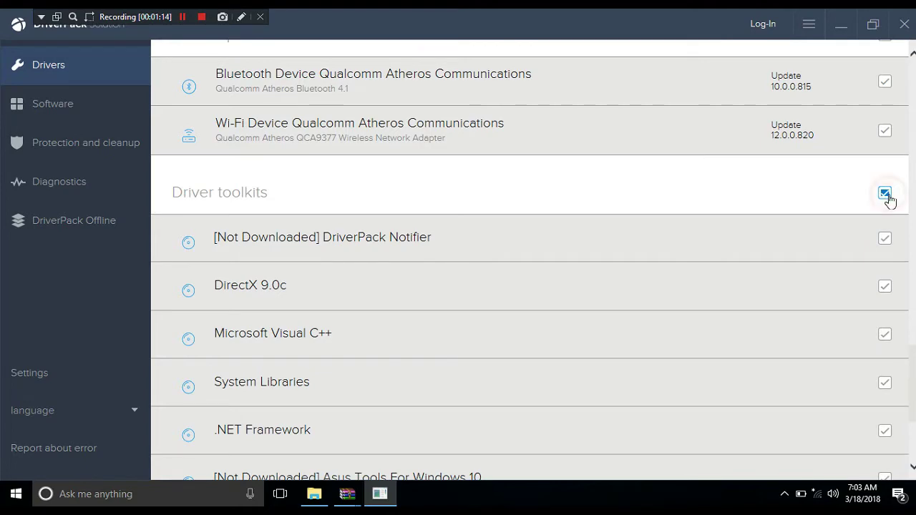
left_click(885, 194)
left_click(885, 194)
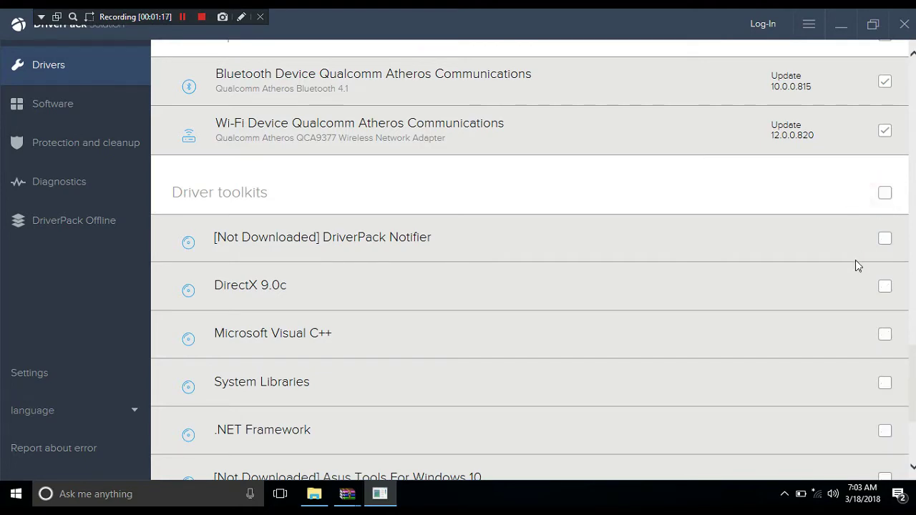
scroll(914, 372, "down", 3)
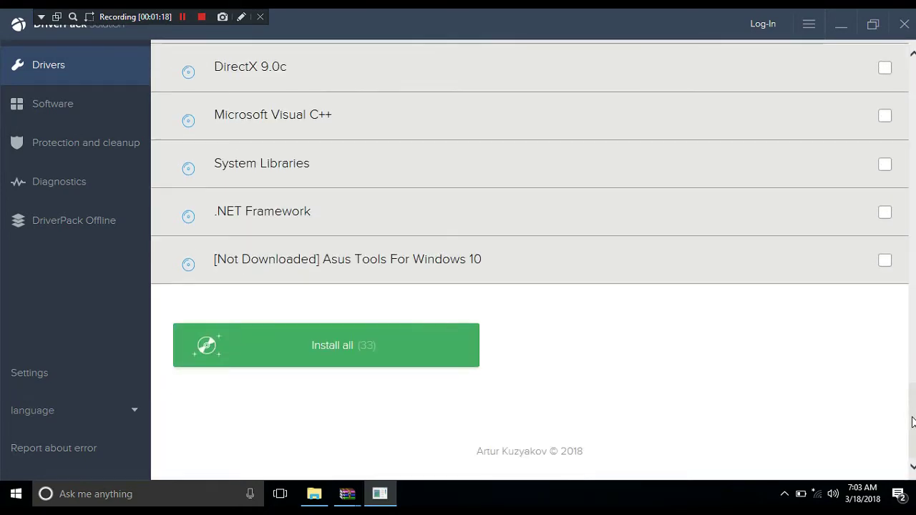
Deselect all the software programs recommended by DriverPack.
scroll(231, 178, "up", 4)
left_click(60, 107)
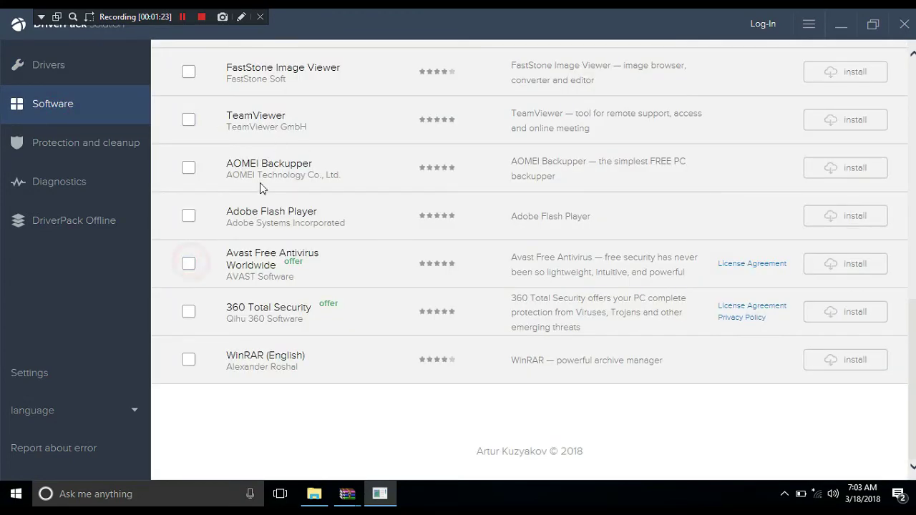
scroll(260, 183, "up", 7)
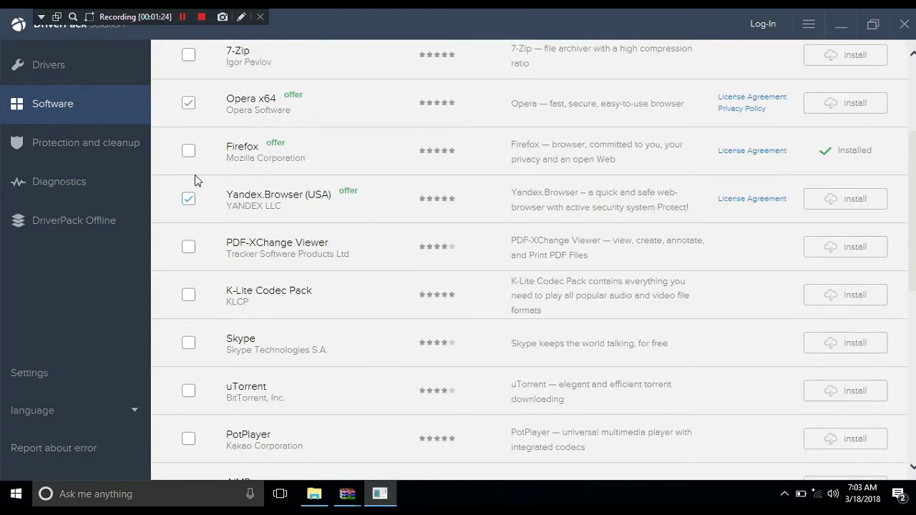
scroll(194, 175, "up", 3)
left_click(191, 206)
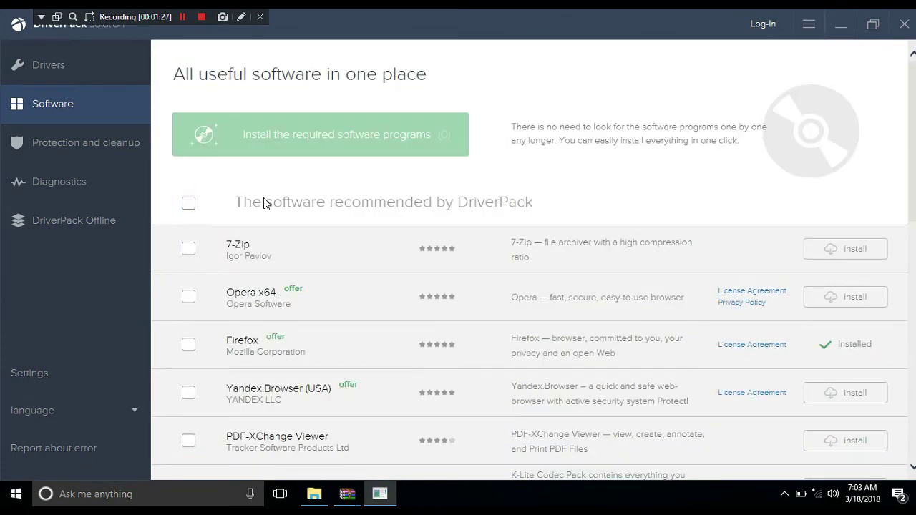
Exclude Avast Free Antivirus from the important security software in Protection and cleanup.
left_click(91, 146)
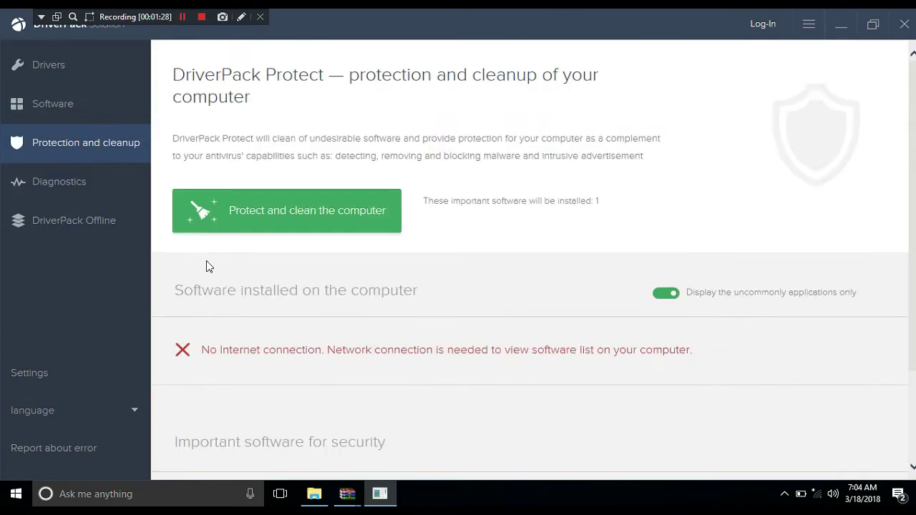
scroll(206, 265, "down", 2)
left_click(189, 370)
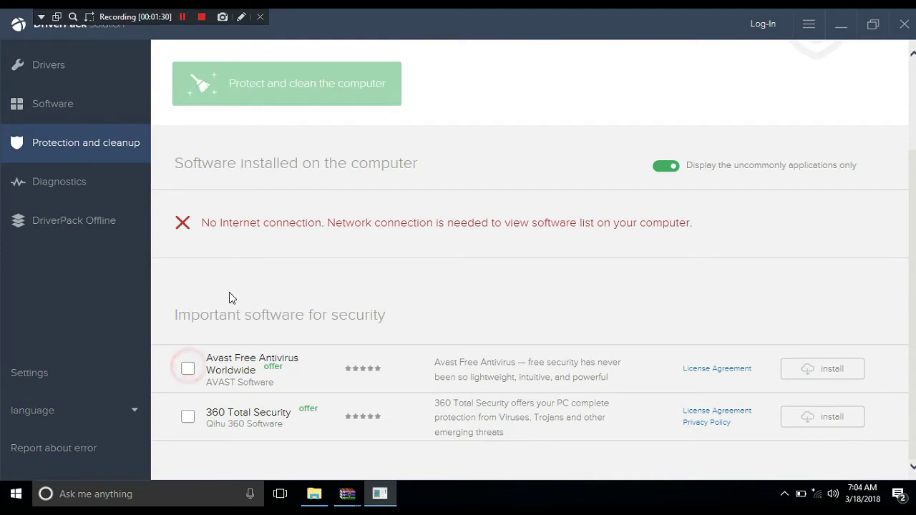
scroll(229, 293, "up", 2)
Return to the driver list, check the selection and start installing all selected drivers.
left_click(86, 66)
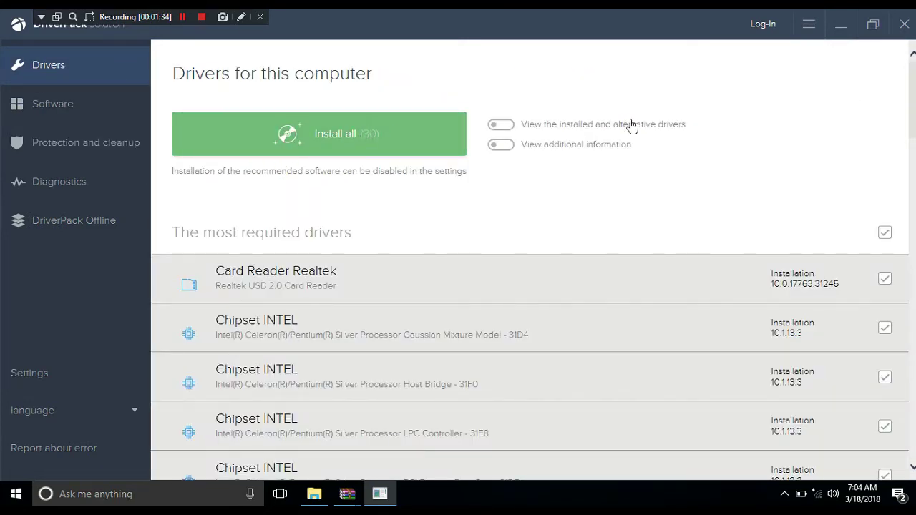
scroll(914, 136, "down", 10)
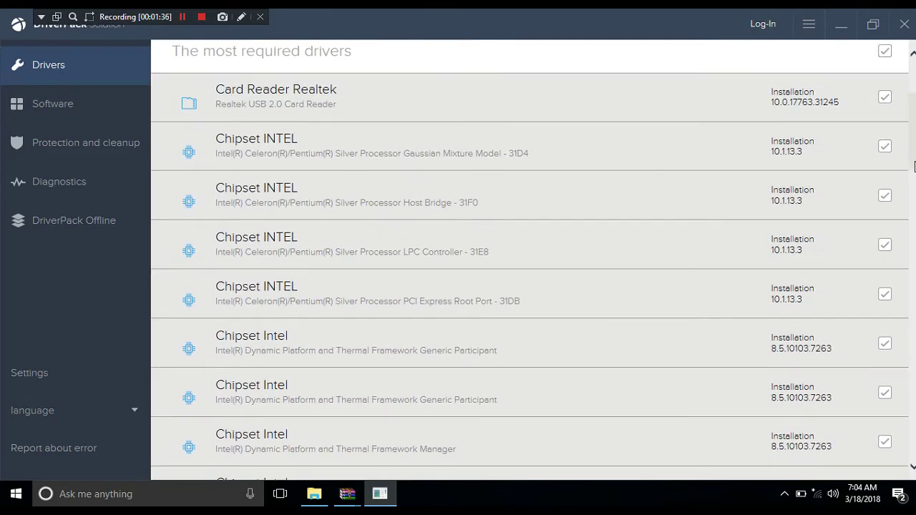
mouse_move(914, 250)
left_mouse_down()
mouse_move(914, 360)
mouse_move(914, 54)
left_mouse_up()
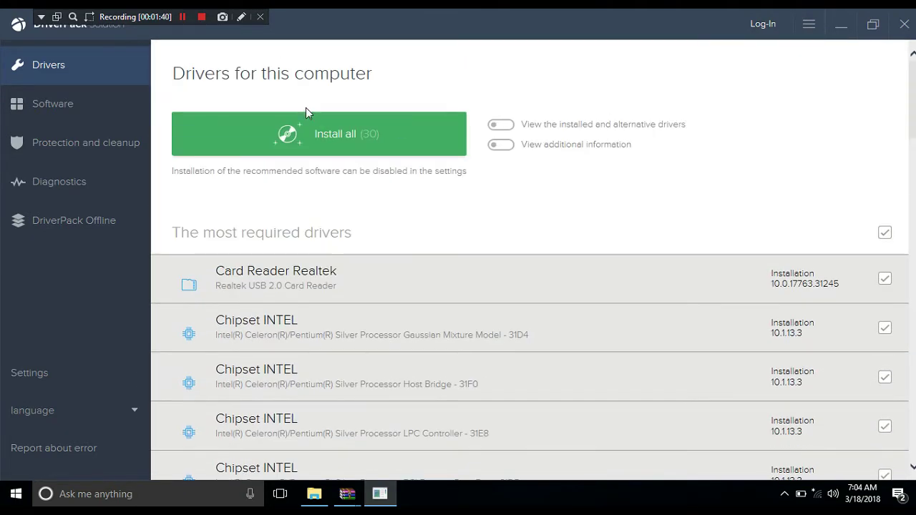
left_click(334, 135)
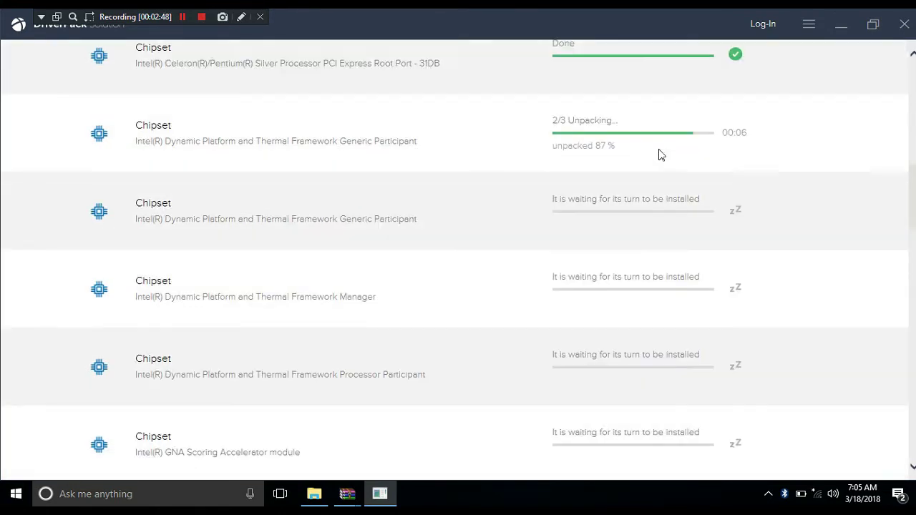
Examine the installation progress of the individual chipset drivers.
left_click(501, 181)
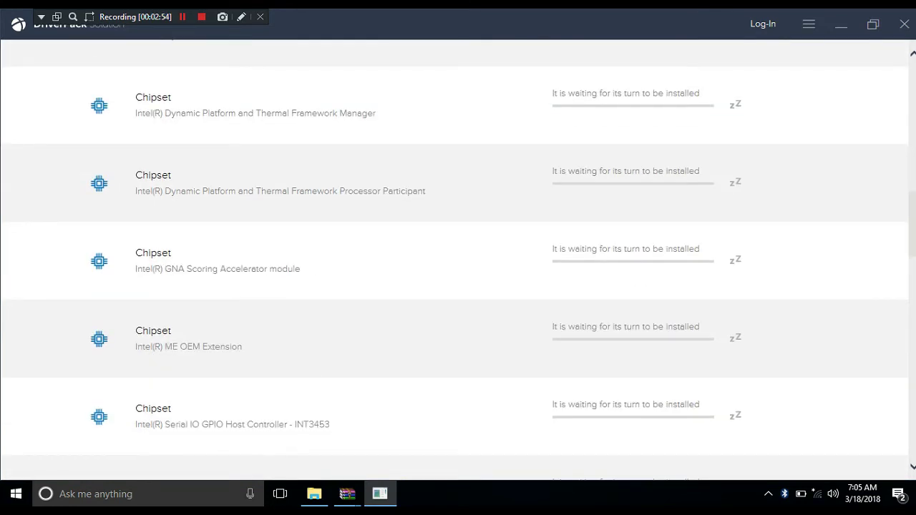
scroll(912, 236, "down", 5)
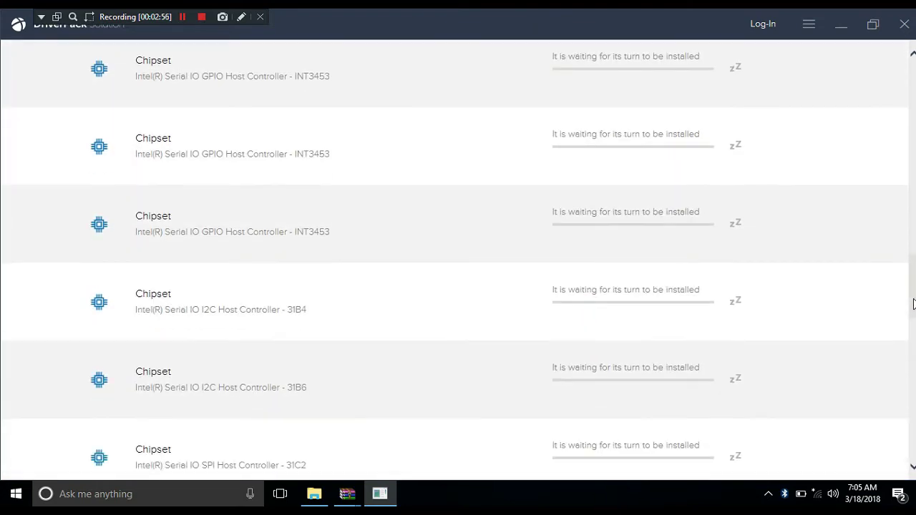
left_click_drag(913, 304, 907, 217)
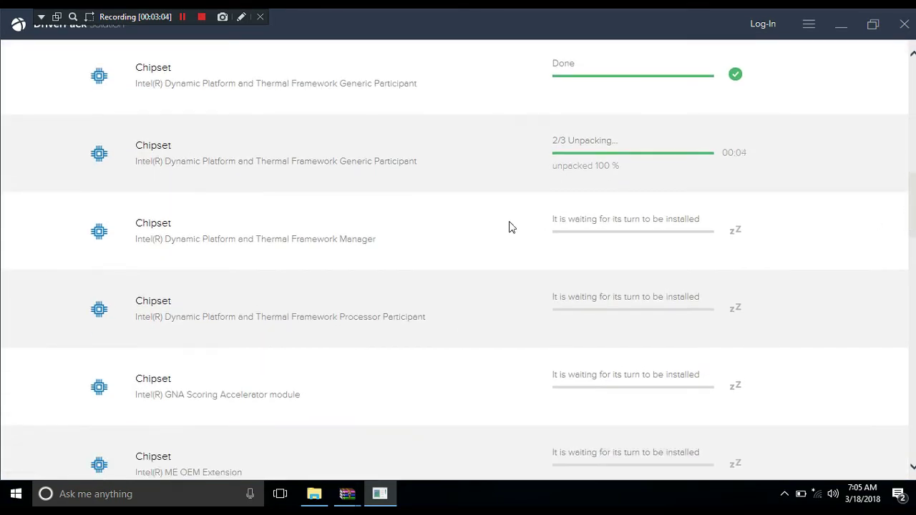
double_click(511, 227)
left_click(499, 186)
left_click(496, 383)
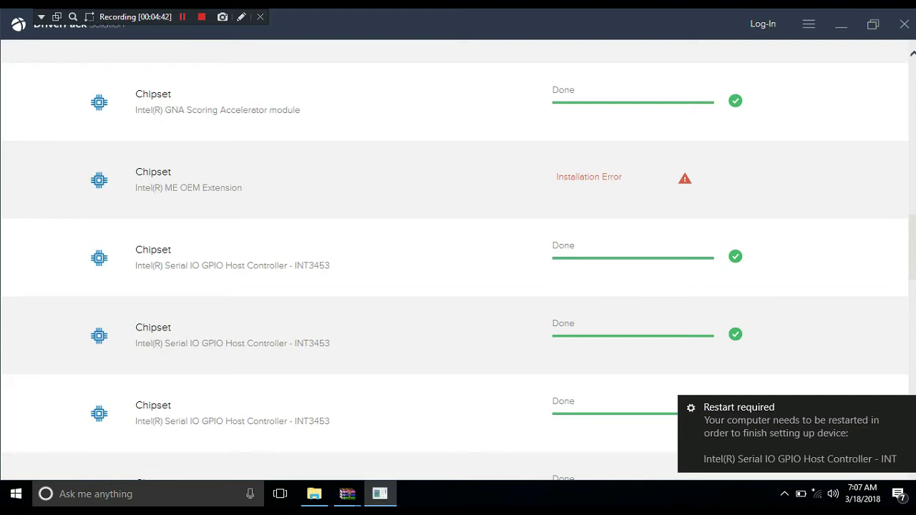
scroll(912, 317, "down", 7)
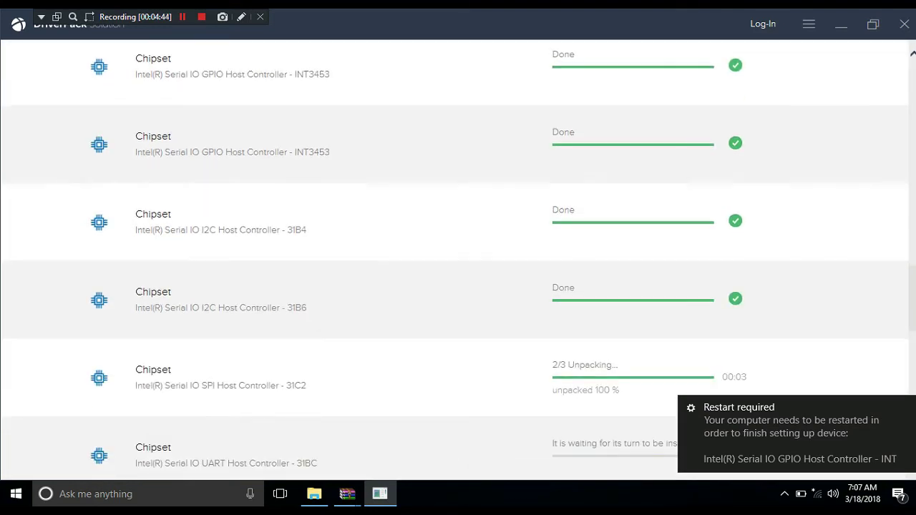
scroll(913, 317, "down", 5)
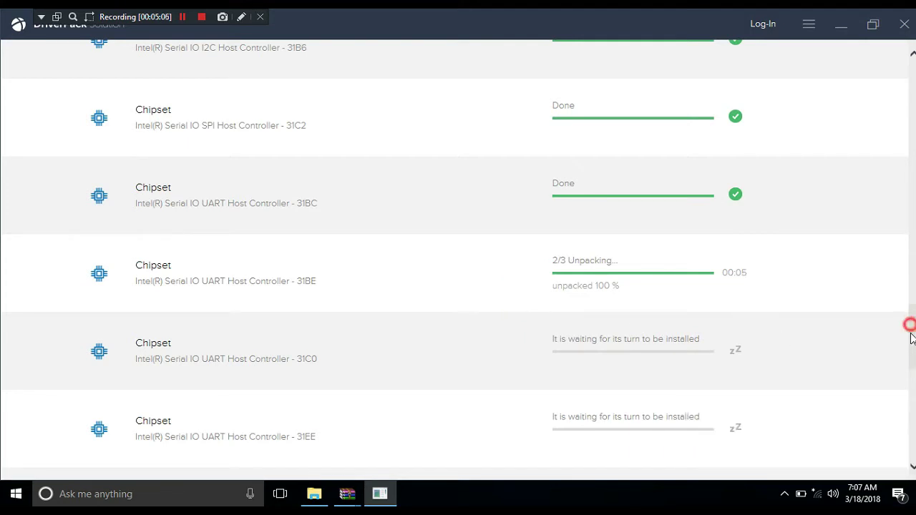
left_click_drag(915, 323, 914, 341)
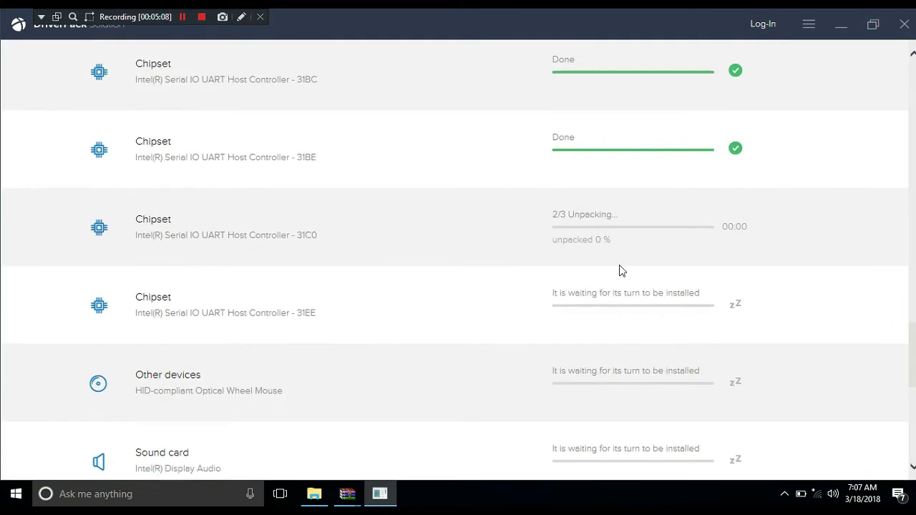
left_click(497, 233)
left_click(496, 308)
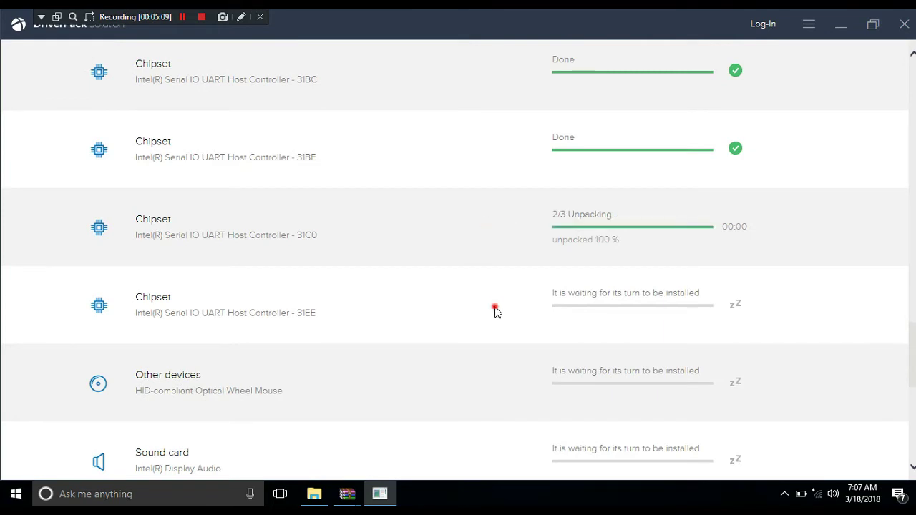
left_click(522, 368)
left_click(527, 449)
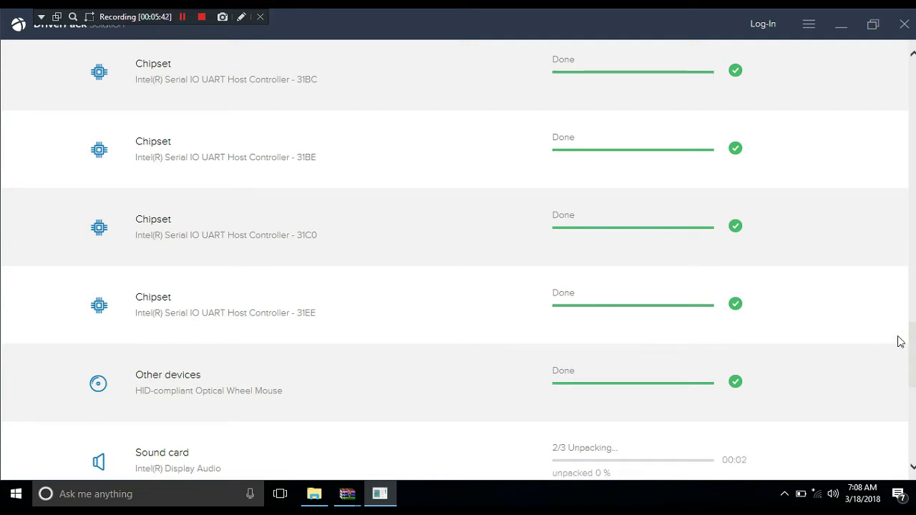
Follow the installation progress of the sound card, other devices, video card and Wi-Fi drivers at the end of the list.
scroll(587, 387, "down", 3)
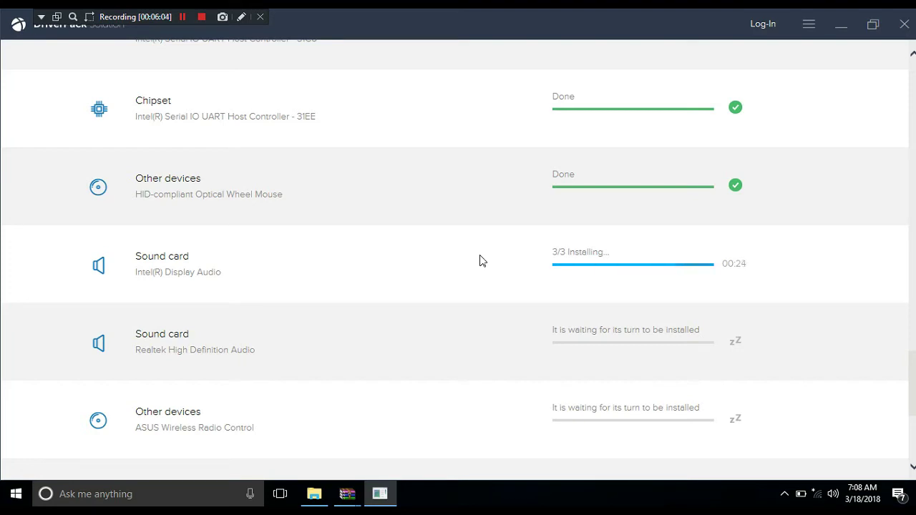
left_click(496, 328)
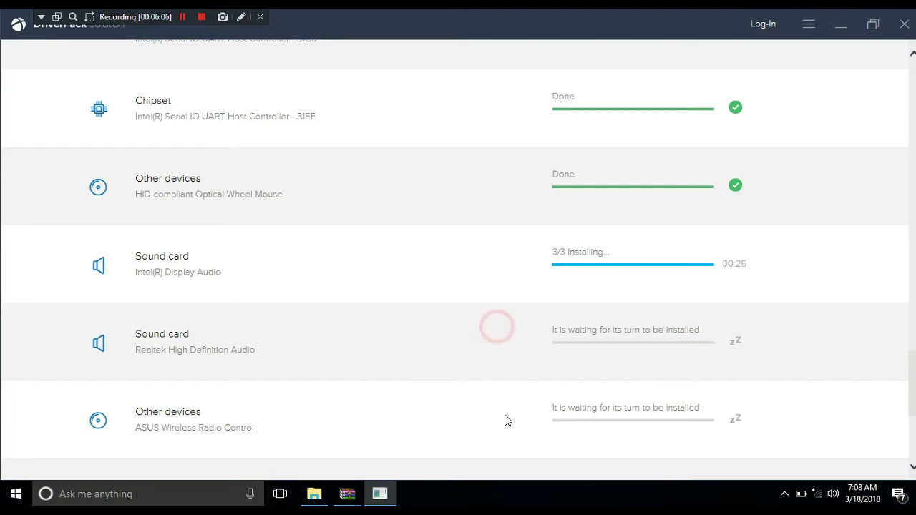
left_click(505, 418)
scroll(505, 418, "down", 1)
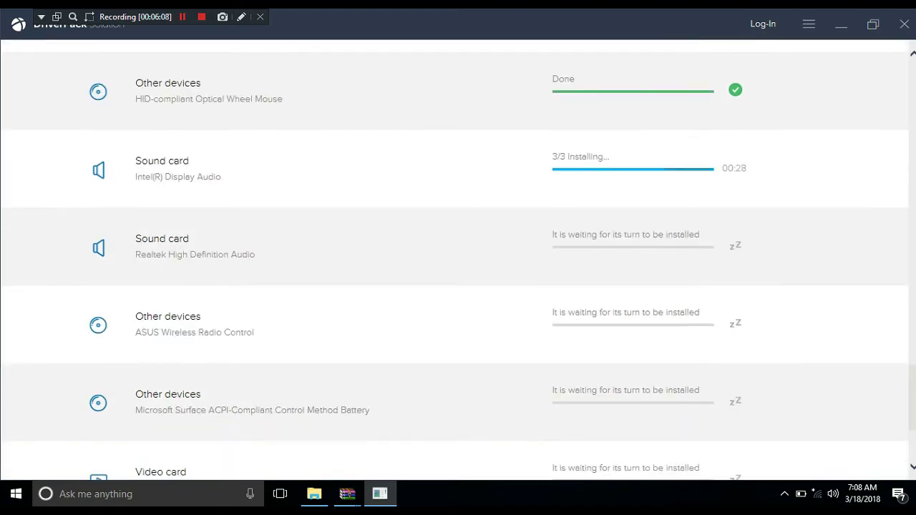
scroll(504, 418, "down", 2)
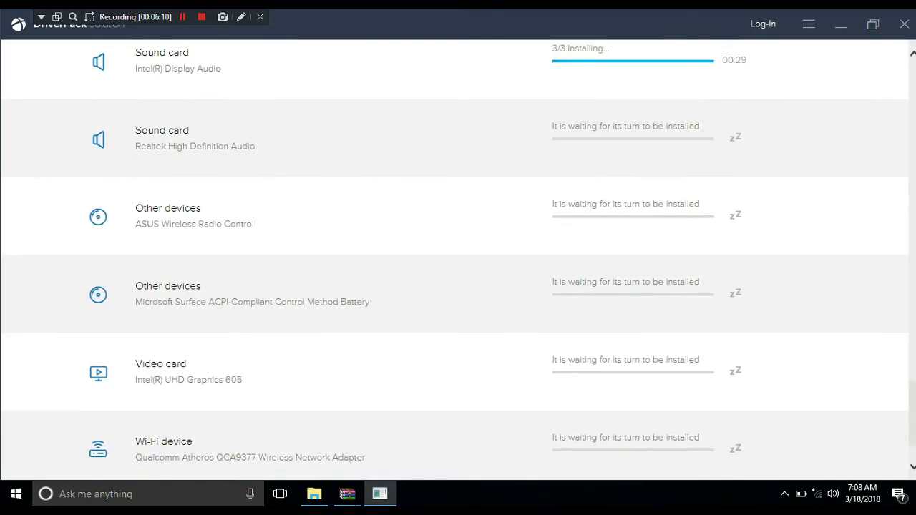
left_click(488, 143)
left_click(465, 223)
left_click(494, 304)
left_click(497, 377)
left_click(512, 438)
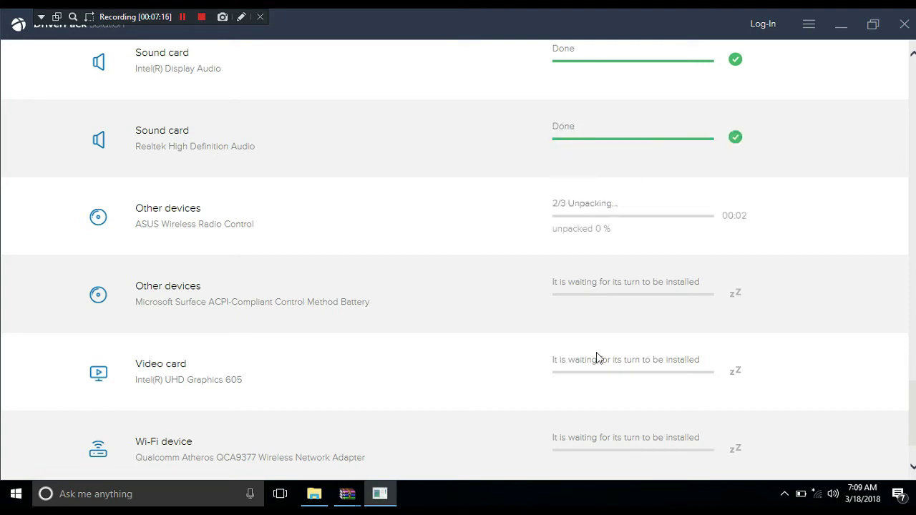
left_click(528, 223)
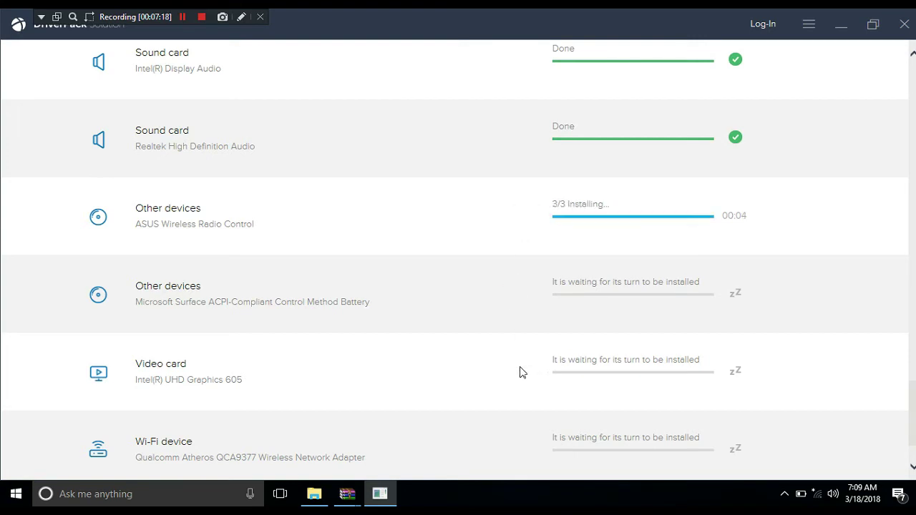
scroll(516, 365, "down", 3)
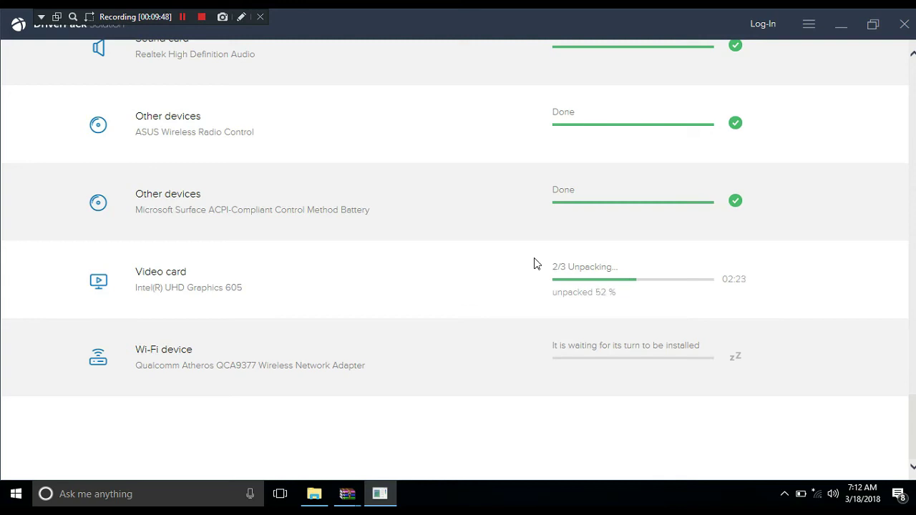
left_click(473, 269)
left_click(483, 364)
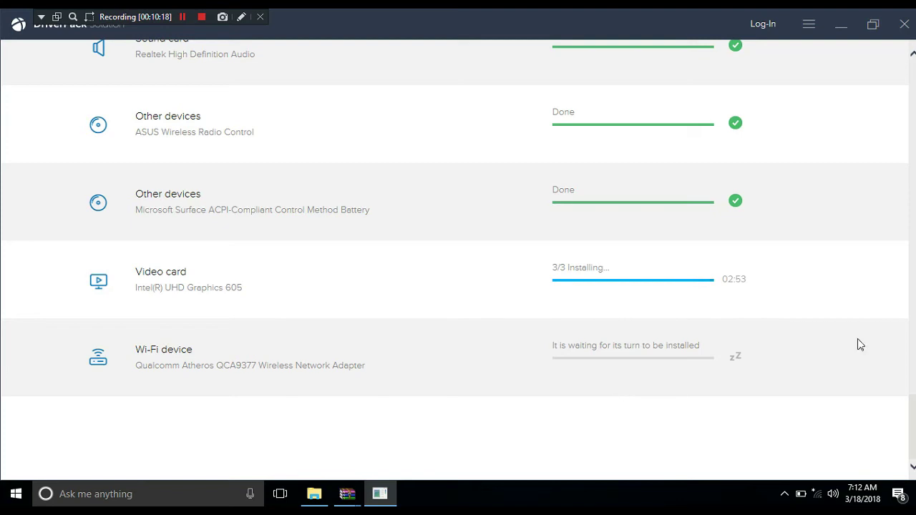
left_click(914, 269)
left_click_drag(914, 314, 914, 426)
left_click(505, 368)
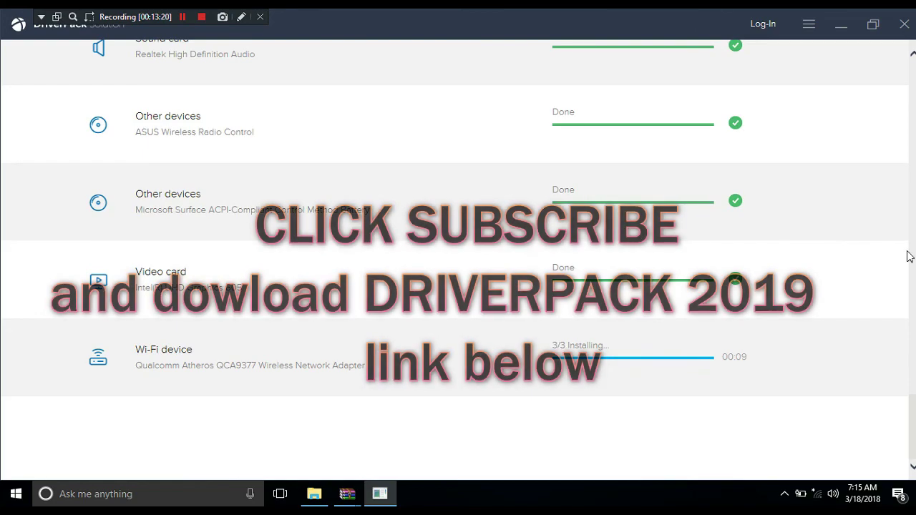
left_click_drag(914, 390, 880, 373)
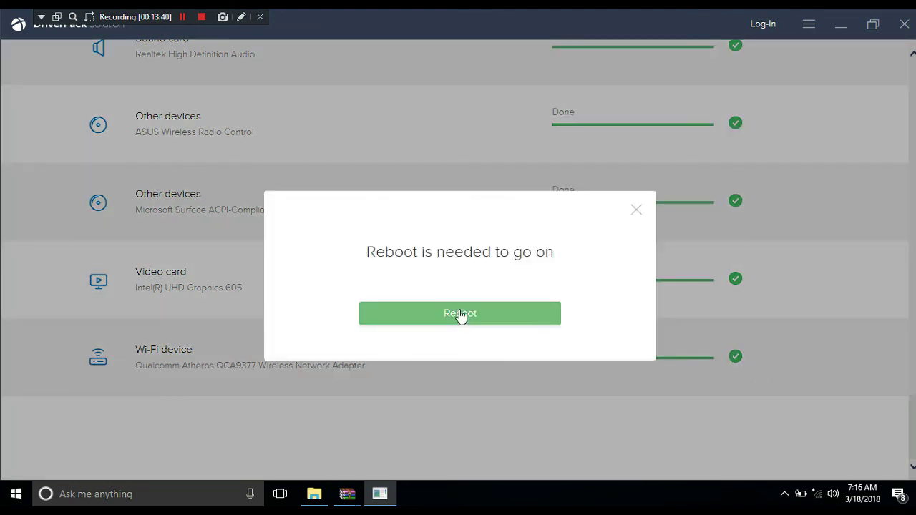
Reboot the computer to continue after the driver installation.
left_click(461, 315)
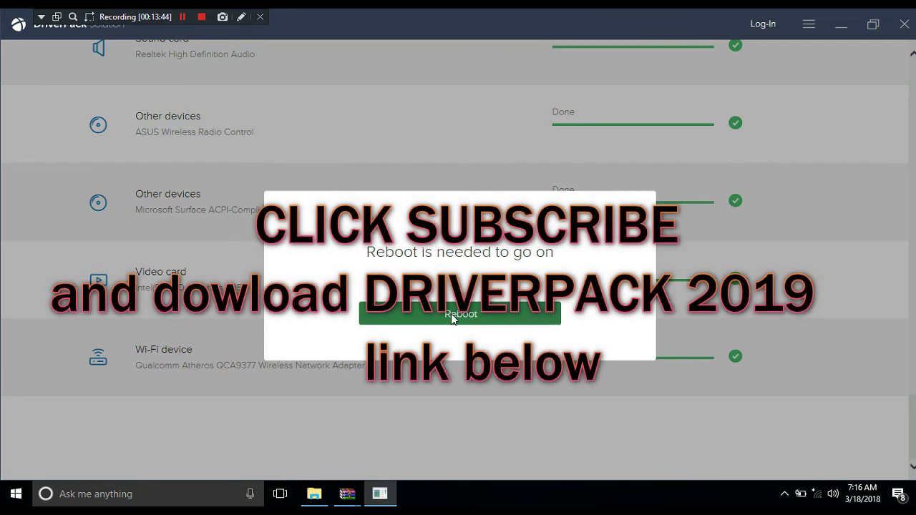
left_click(451, 315)
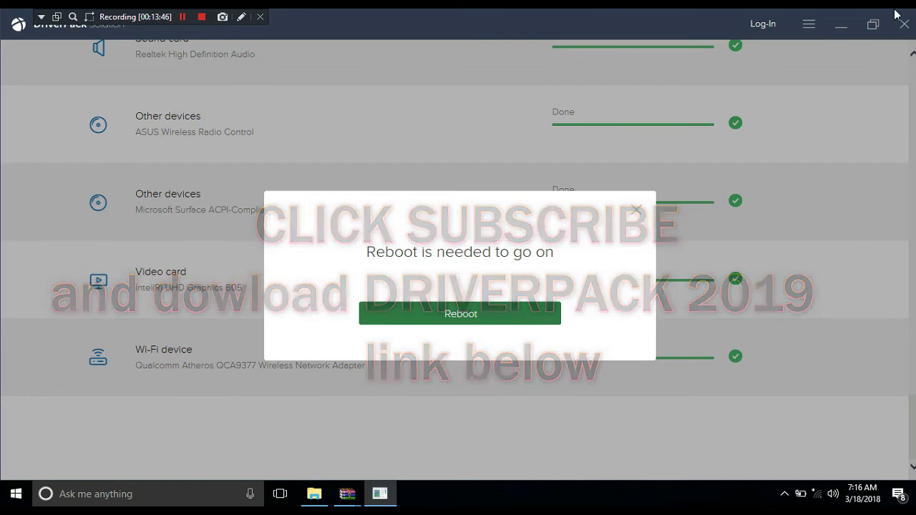